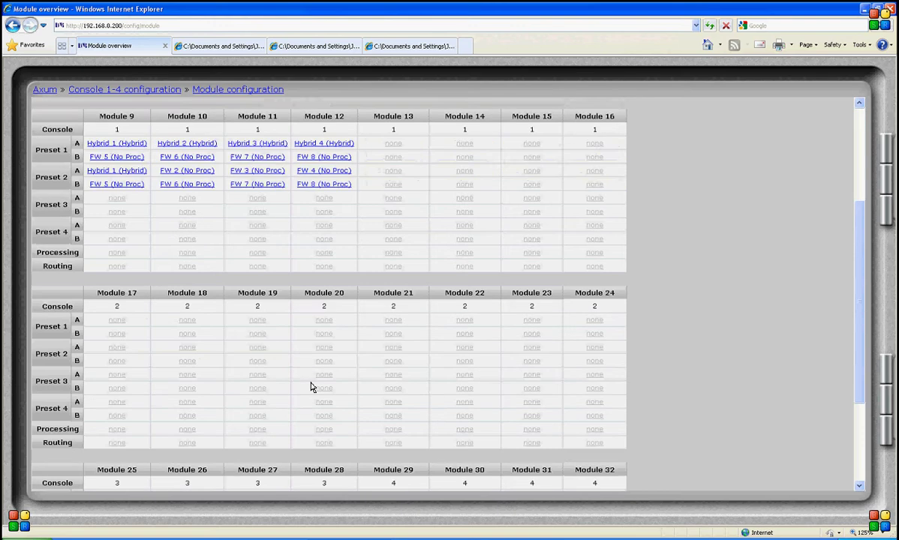
Open the configuration page of module 4 from the module overview.
scroll(311, 387, "up", 5)
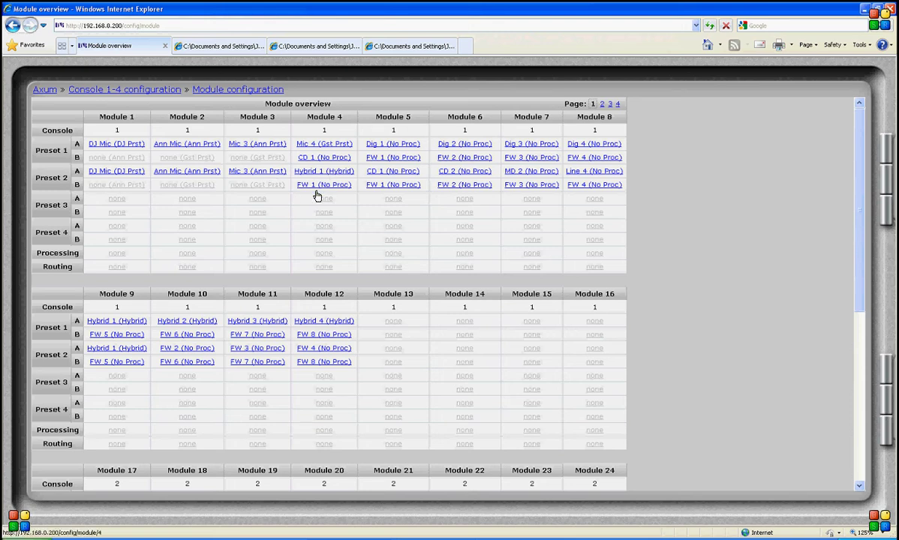
left_click(325, 149)
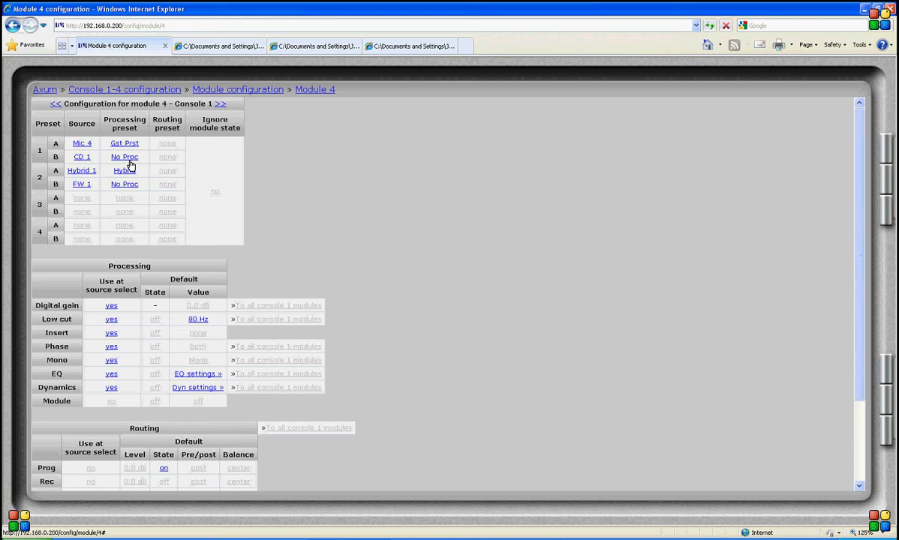
Set the processing preset of module 4's preset 1A source to None and save it.
left_click(125, 143)
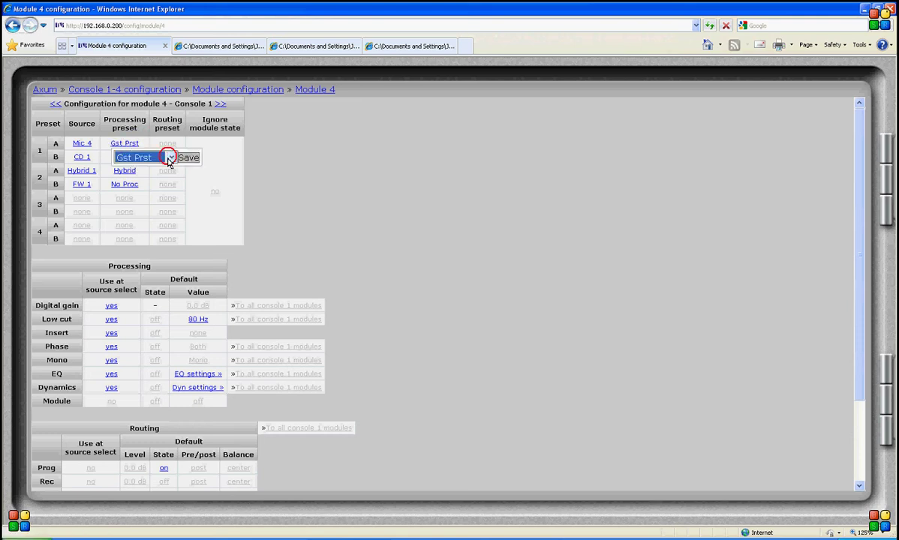
left_click(169, 156)
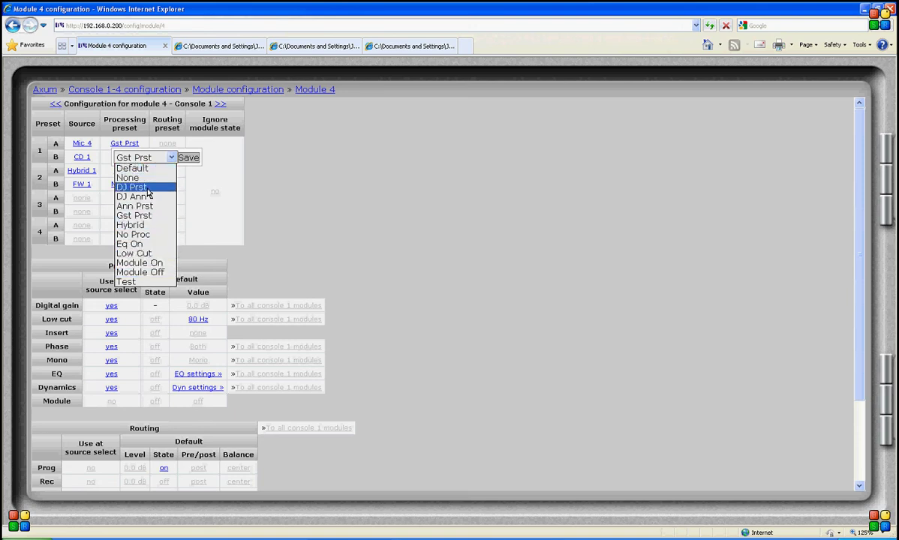
left_click(169, 178)
left_click(189, 158)
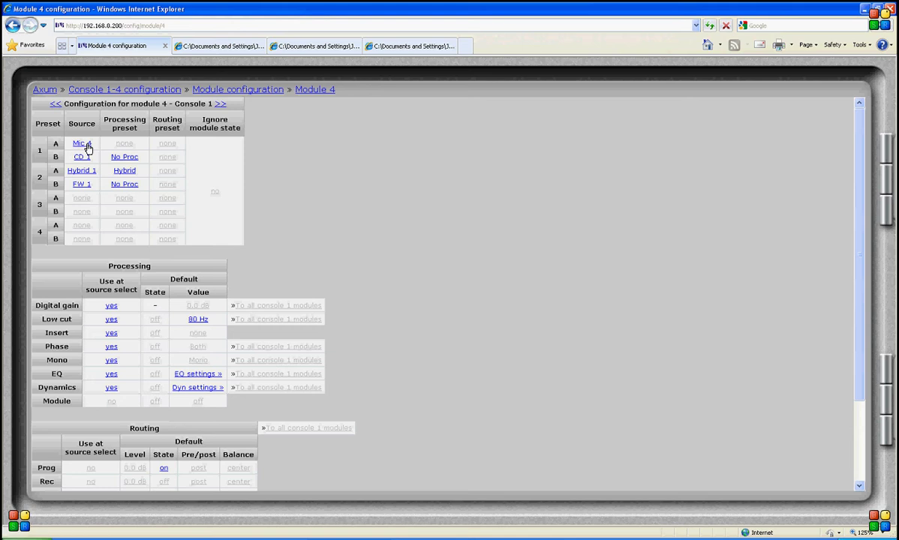
Set the processing preset of module 4's preset 1A source back to Gst Prst and save it.
left_click(125, 157)
left_click(146, 159)
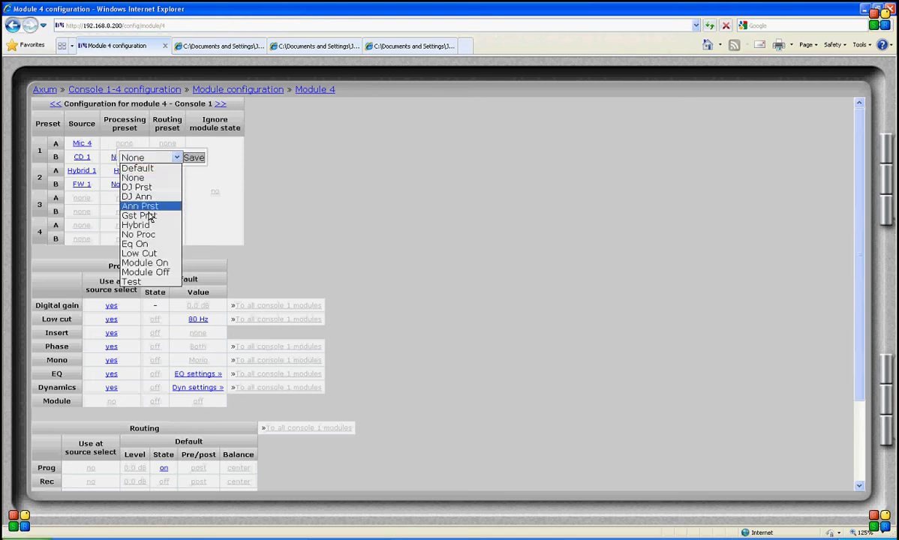
left_click(143, 215)
left_click(194, 159)
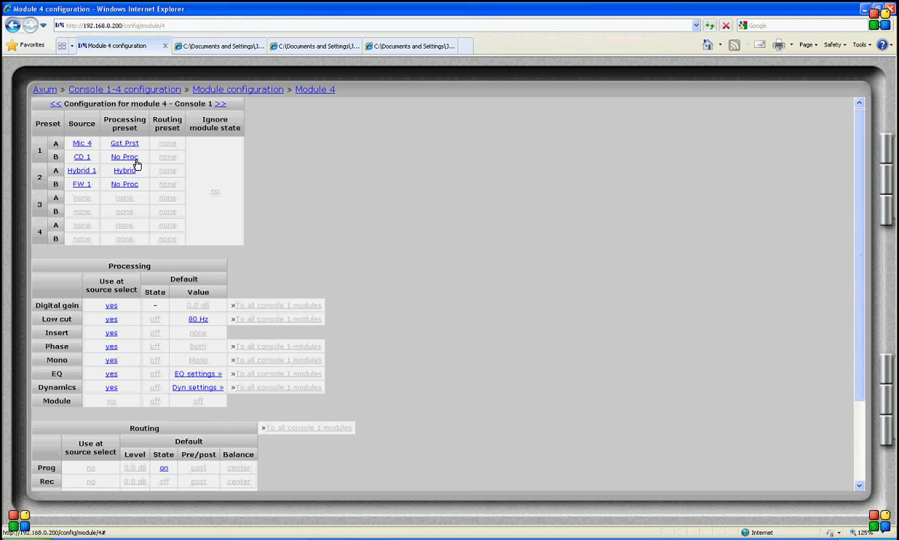
In the routing preset of preset 1A, override the module's Aux1 routing with state on and save.
left_click(168, 147)
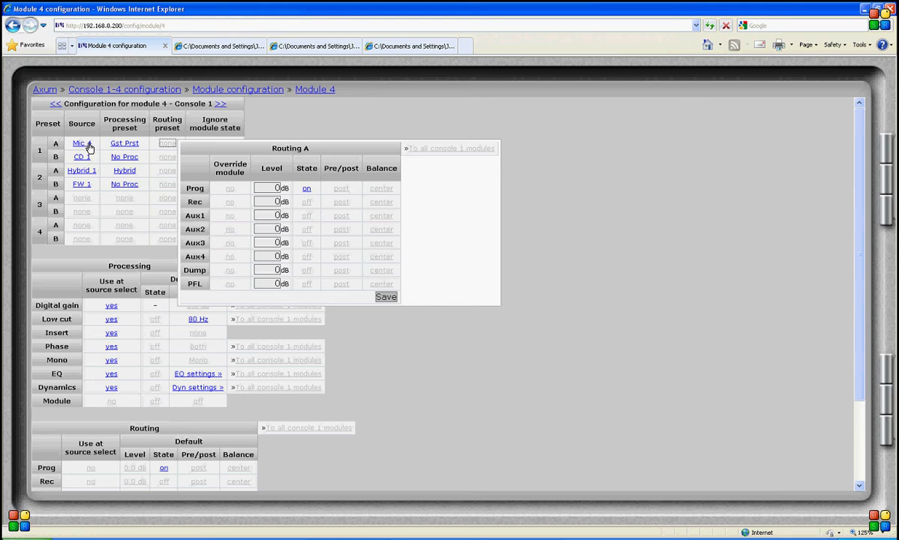
left_click(229, 216)
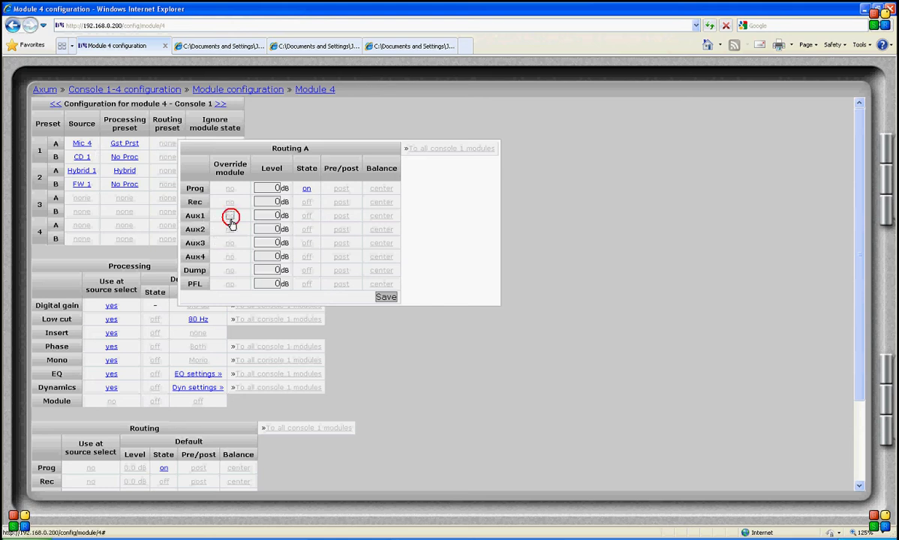
left_click(307, 216)
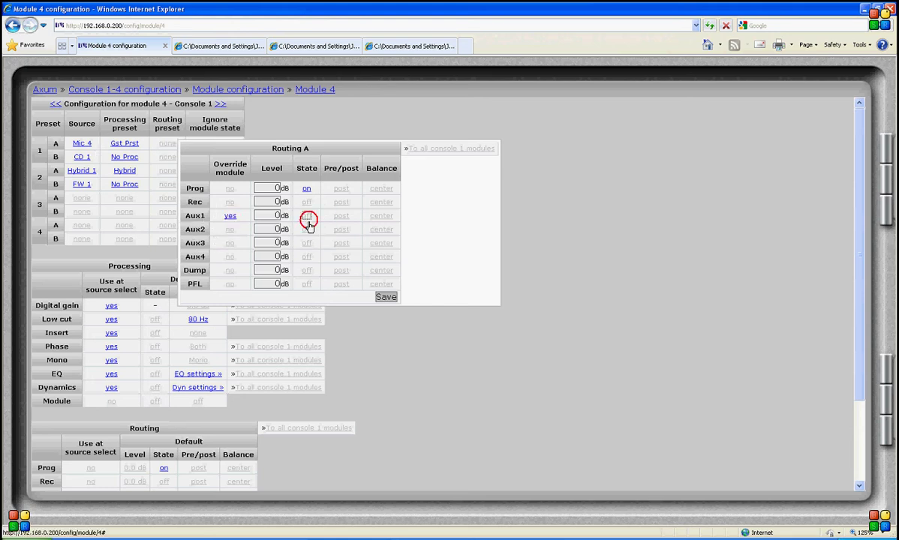
left_click(386, 298)
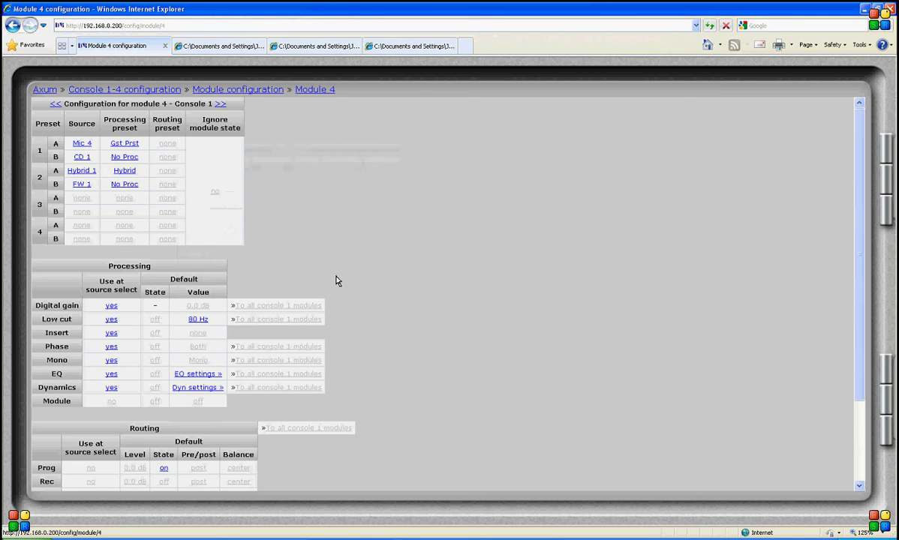
In the routing preset of preset 1B, override the module's Aux1 routing with state off and save.
left_click(167, 160)
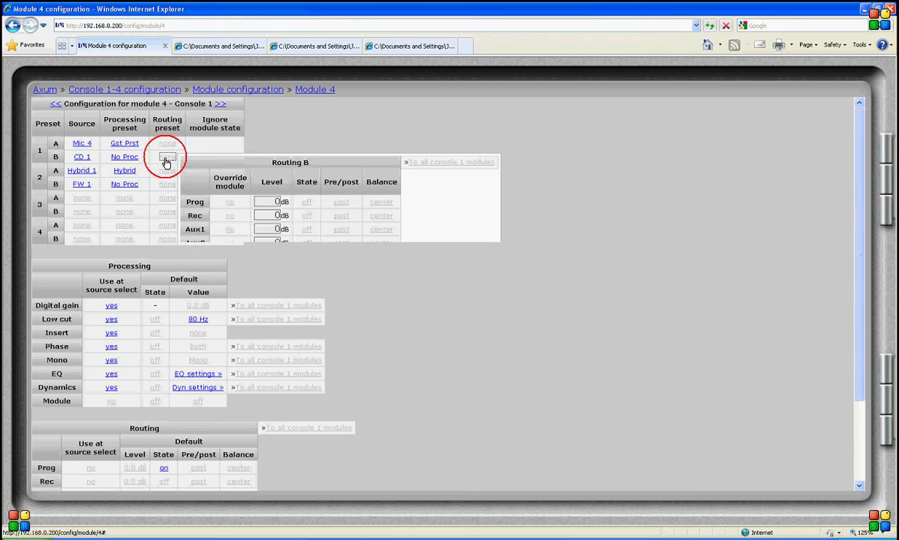
left_click(230, 229)
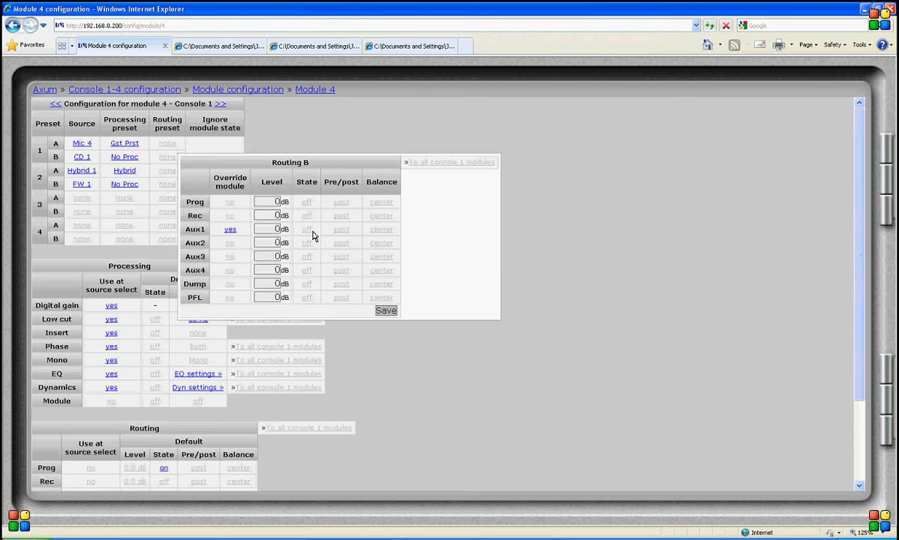
left_click(387, 312)
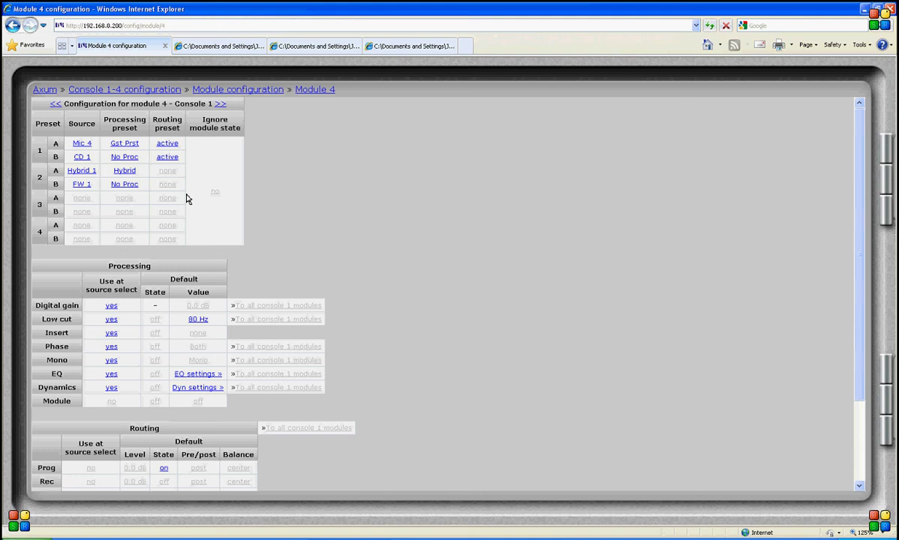
Reopen the routing presets of 1A and 1B to check their Aux1 override and state.
left_click(167, 145)
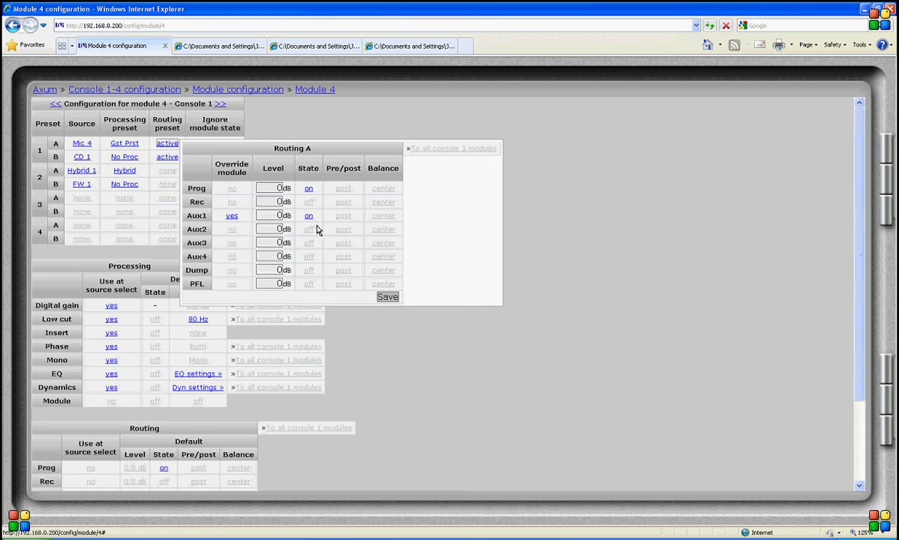
left_click(389, 299)
left_click(165, 157)
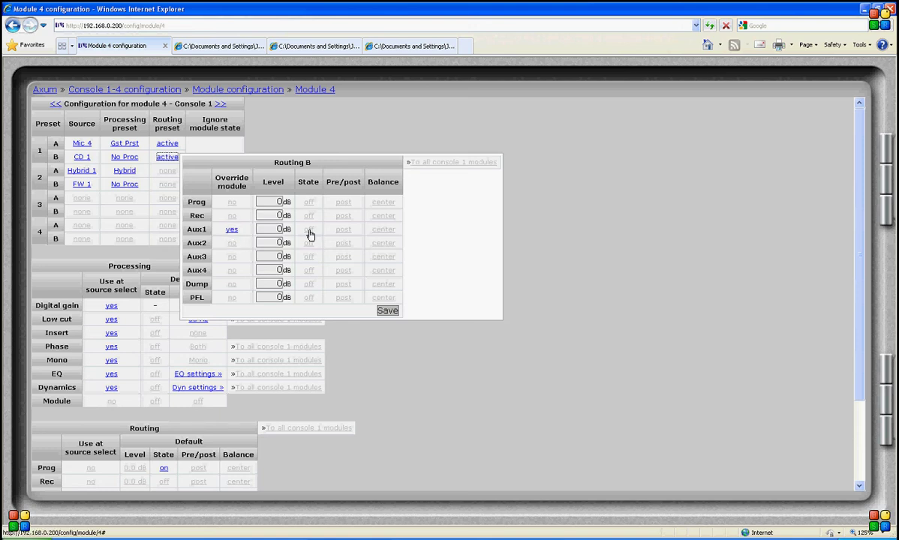
left_click(387, 310)
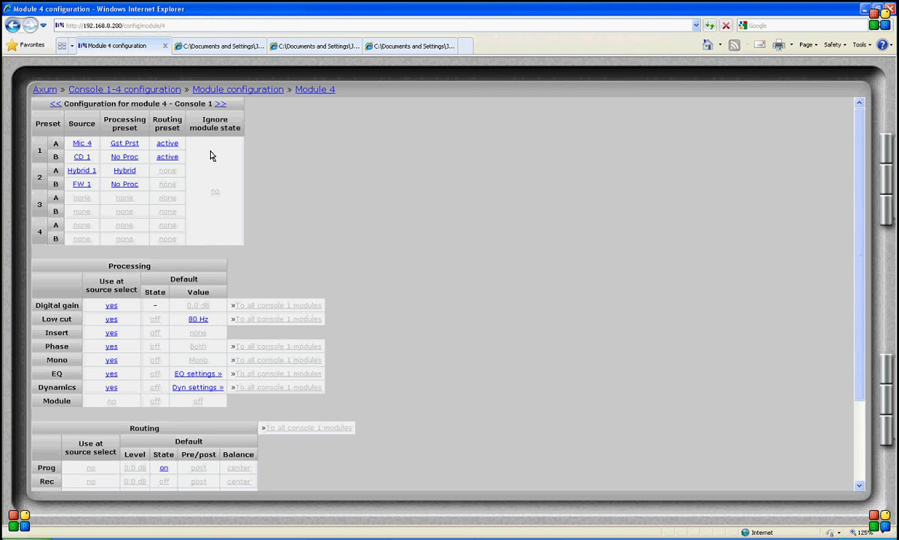
Switch Ignore module state to yes for module 4, and back to no.
left_click(215, 192)
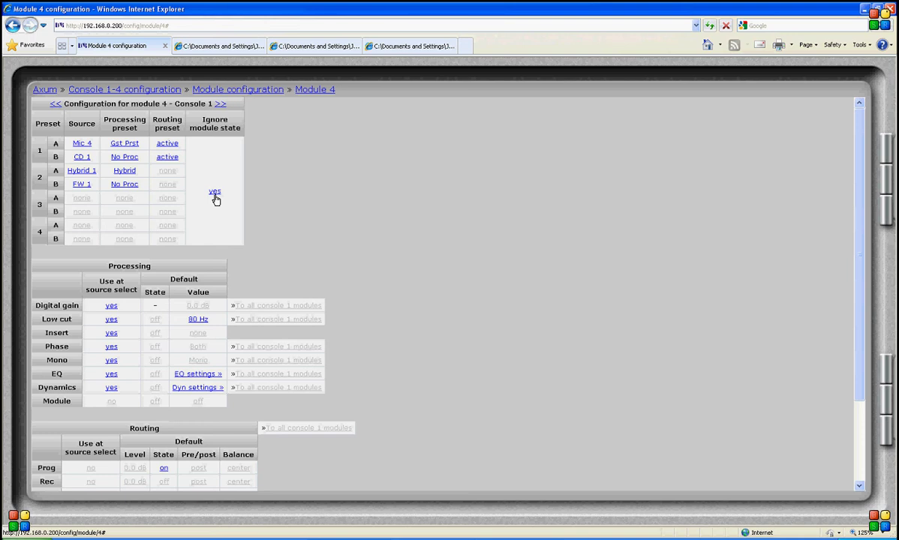
left_click(214, 193)
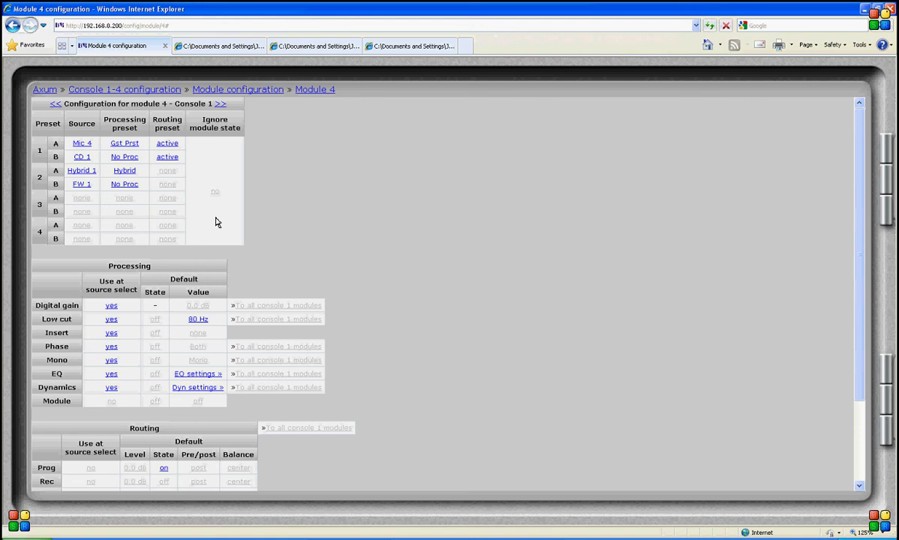
Set the default state of the Module row in module 4's processing settings to on.
scroll(215, 222, "down", 3)
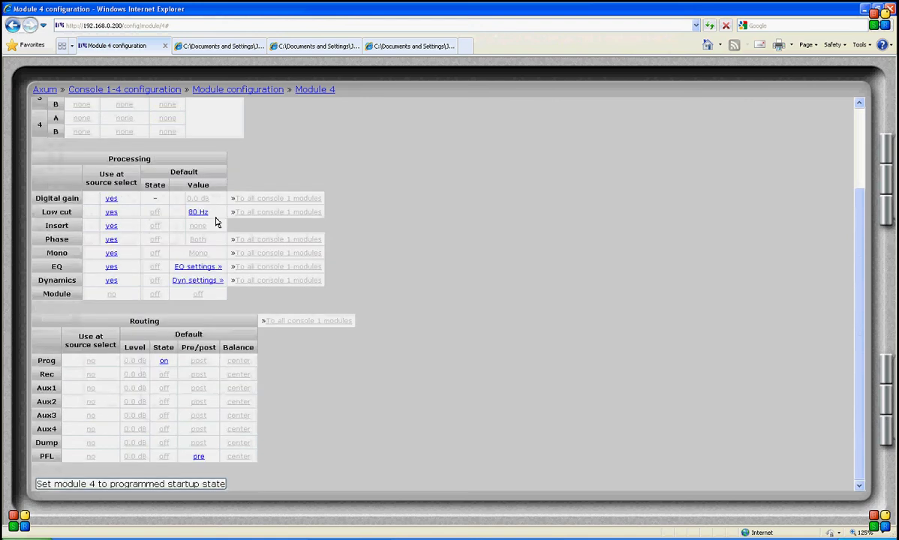
scroll(192, 221, "up", 2)
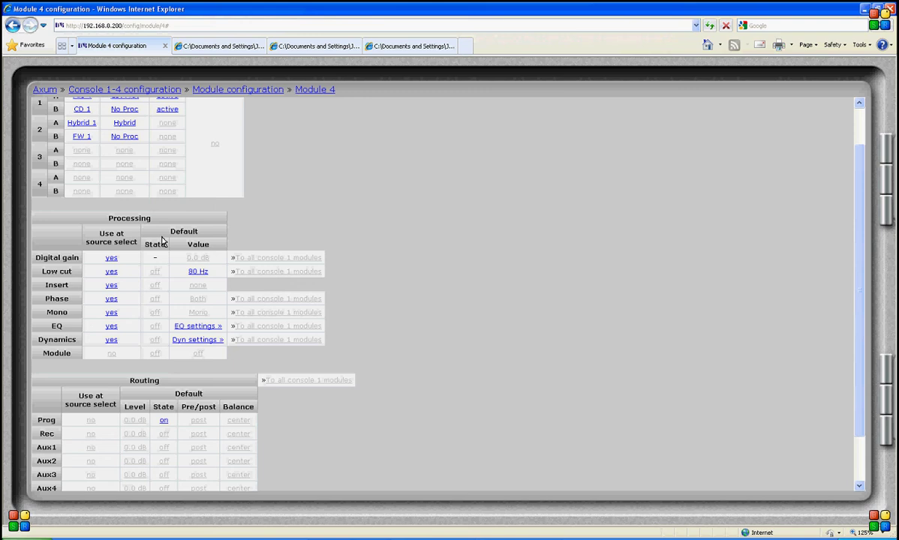
scroll(263, 274, "up", 1)
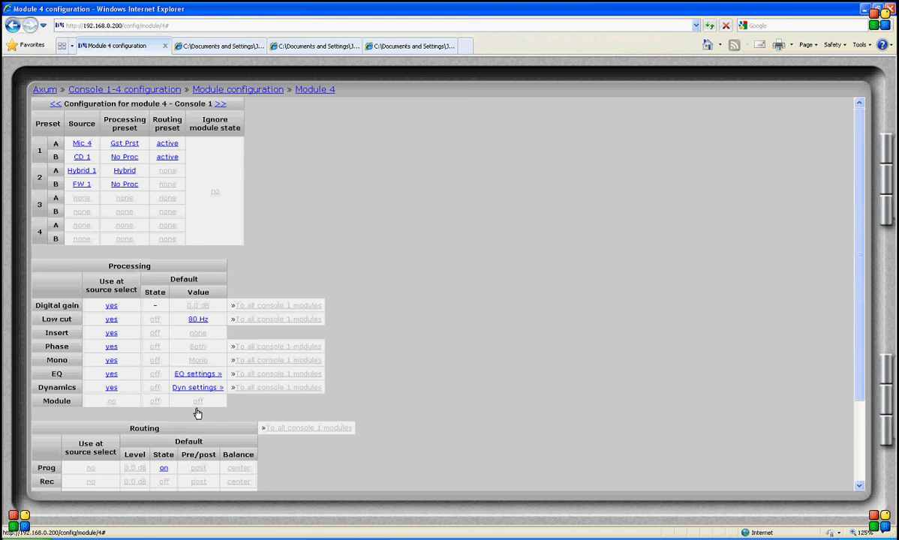
left_click(156, 406)
Open module 4's default EQ settings and change the frequencies of bands 1 and 2.
scroll(385, 385, "down", 2)
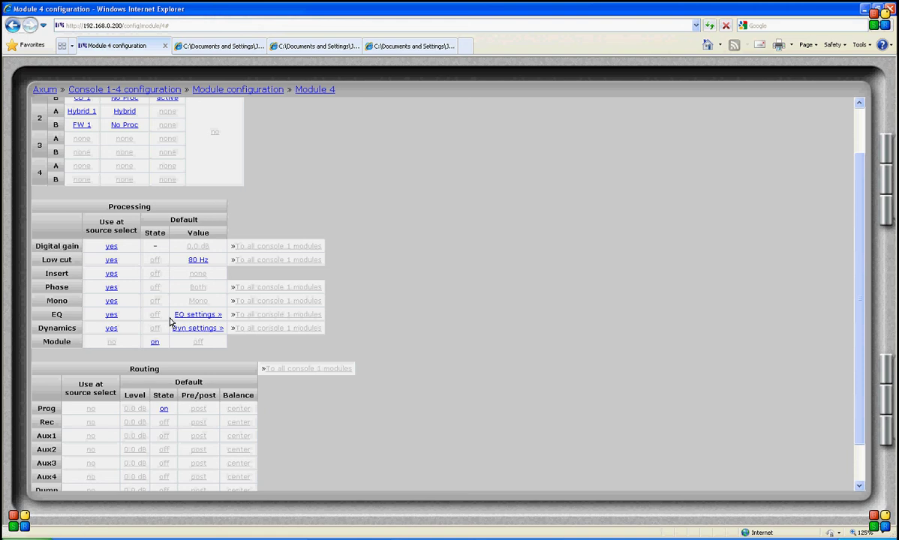
left_click(192, 315)
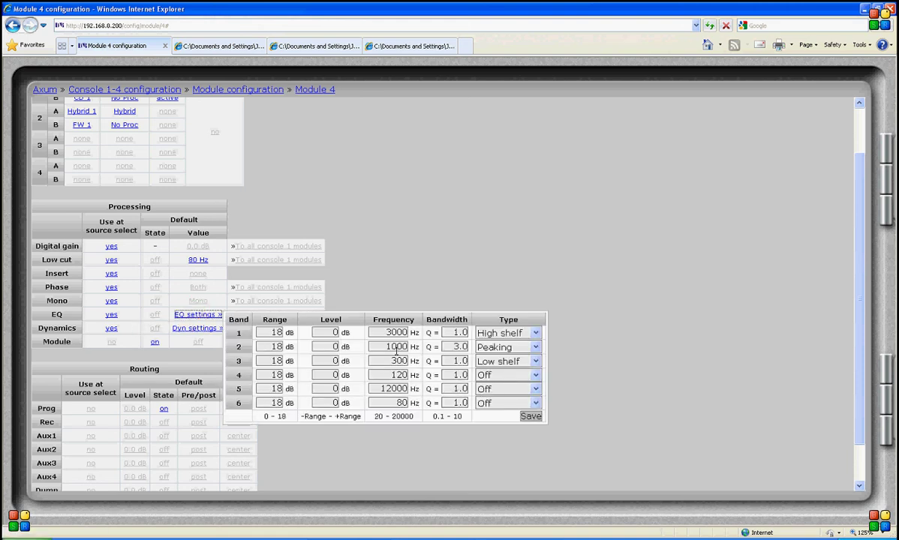
left_click_drag(391, 335, 384, 339)
type("7")
left_click_drag(391, 350, 386, 349)
type("3")
type("2")
Change the EQ range of the first three bands, save, and apply the EQ settings to all console 1 modules.
left_click_drag(279, 333, 274, 348)
type("22")
left_click(287, 361)
key("BackSpace")
type("2")
left_click(530, 417)
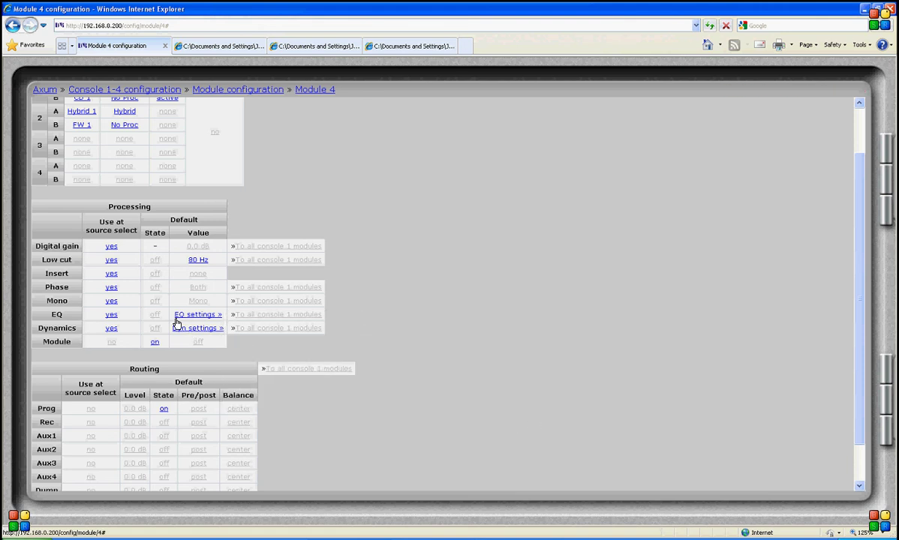
left_click(253, 319)
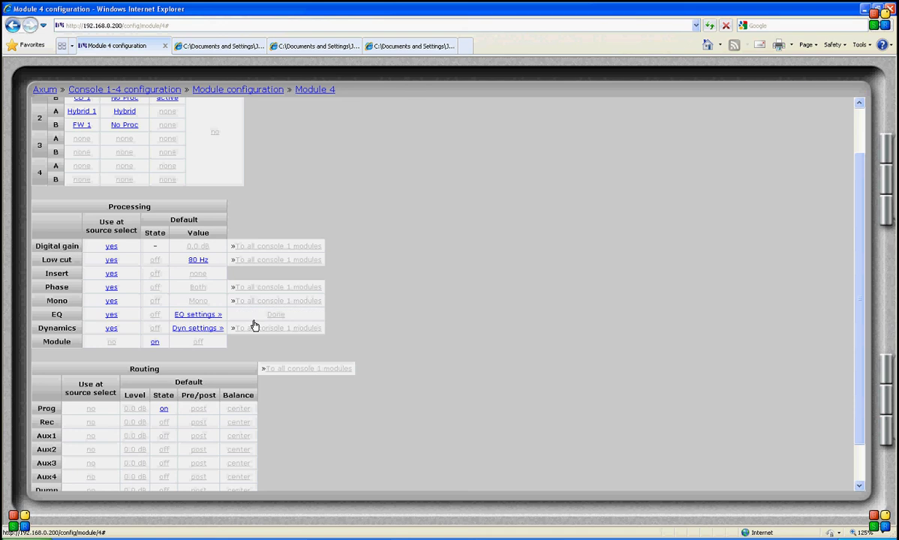
Check and save the default dynamics settings, and try applying them to all console 1 modules.
left_click(199, 329)
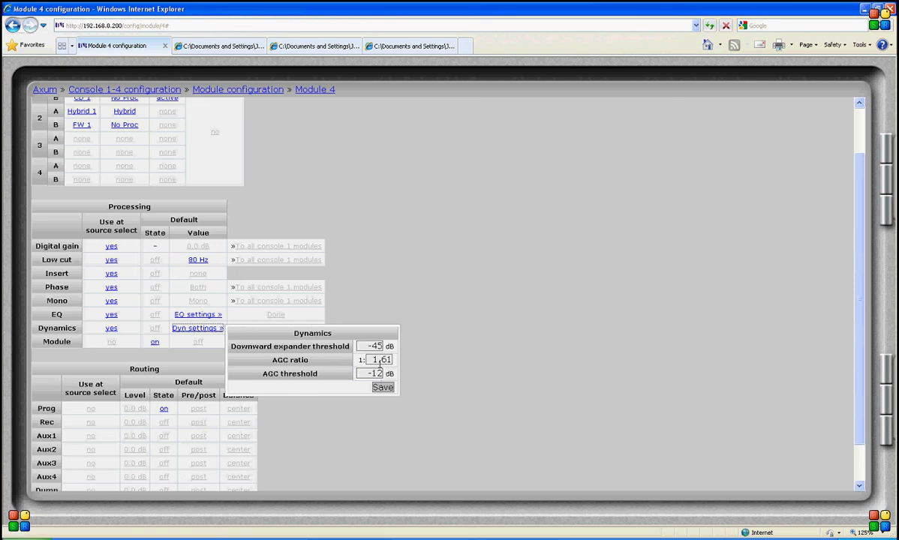
left_click(386, 390)
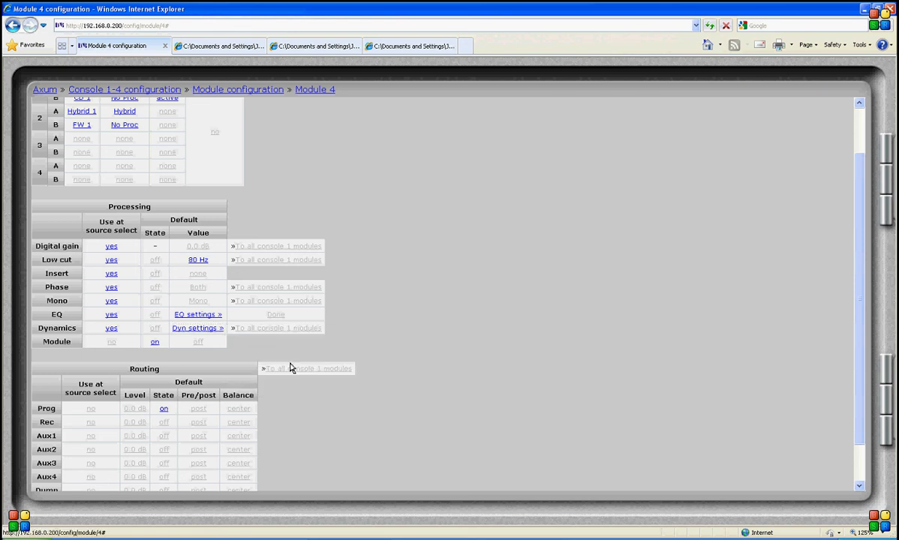
left_click(285, 330)
left_click(450, 305)
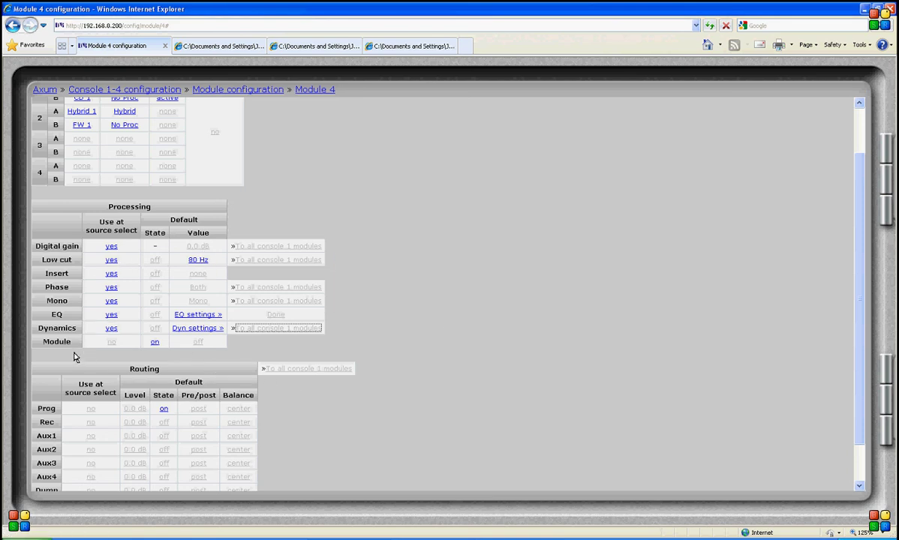
Try toggling module 4's default Aux4 routing state on and back to off.
scroll(377, 416, "down", 1)
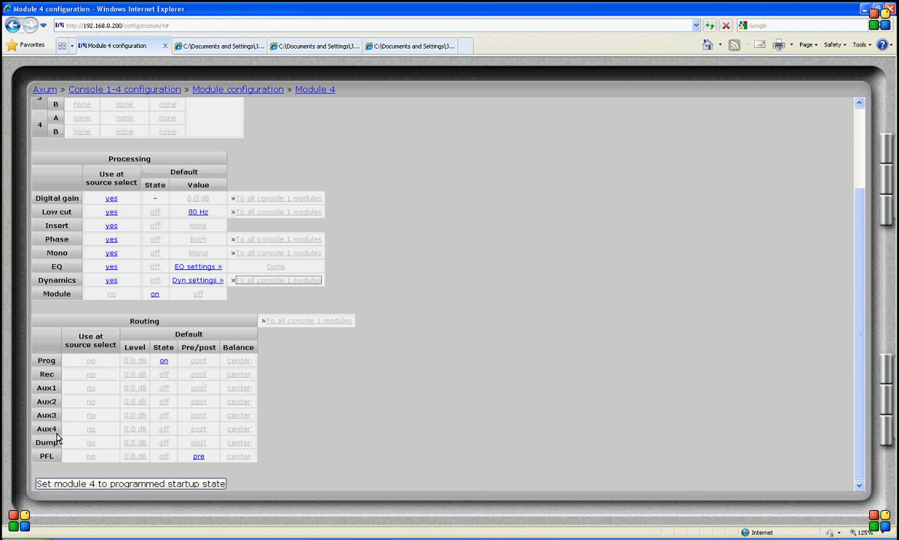
left_click(164, 429)
left_click(164, 431)
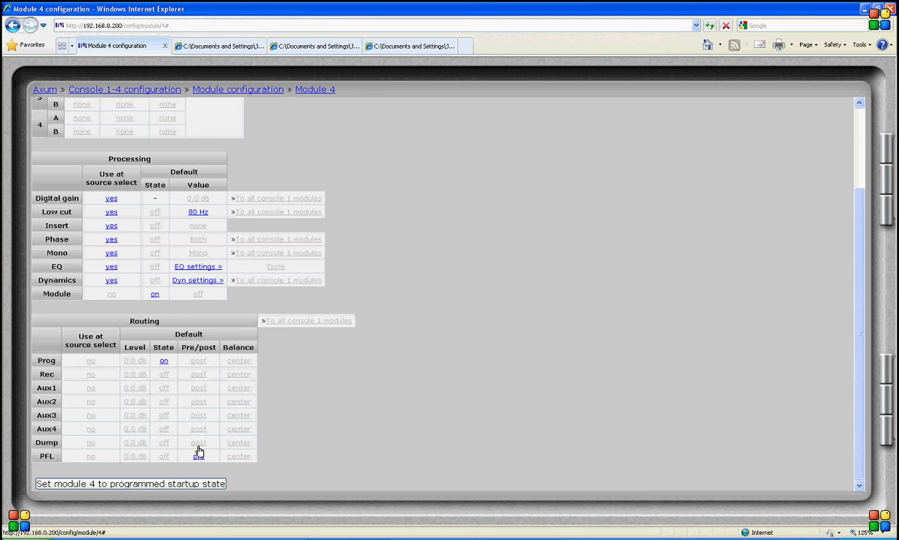
left_click(199, 453)
Return to the module overview and examine the sources and presets assigned to modules 1 to 32.
scroll(291, 379, "up", 2)
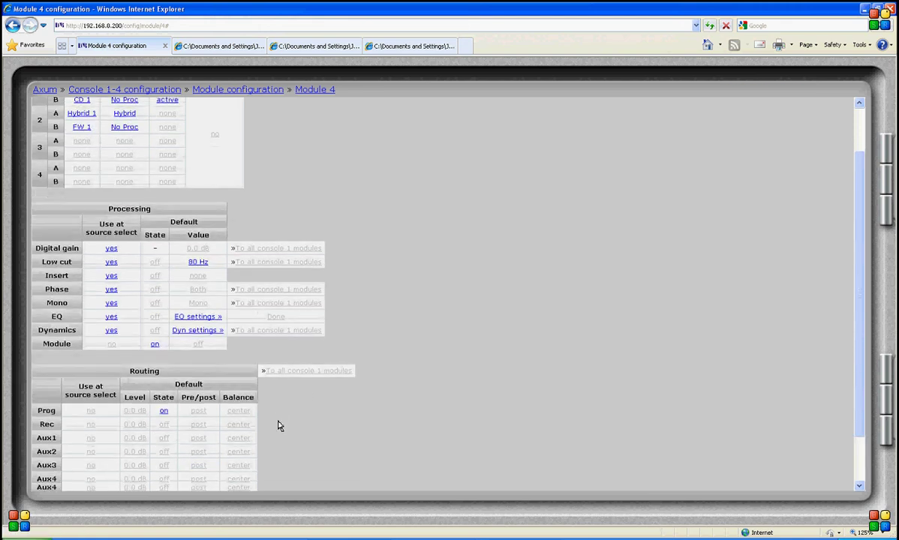
scroll(278, 425, "down", 2)
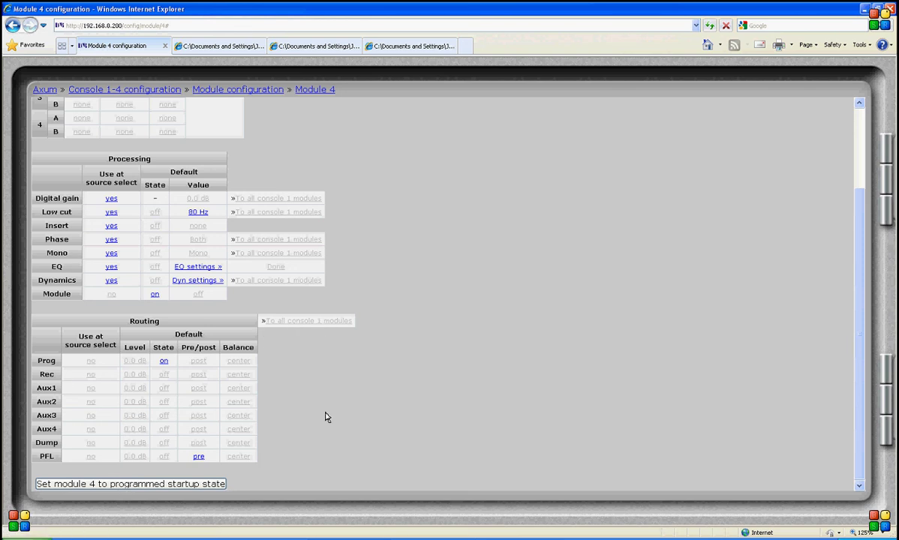
scroll(326, 417, "up", 4)
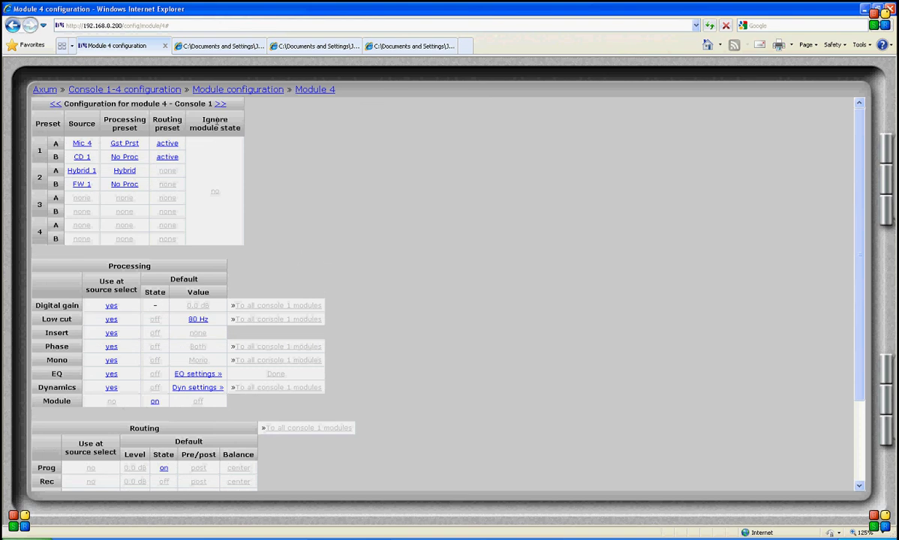
left_click(239, 89)
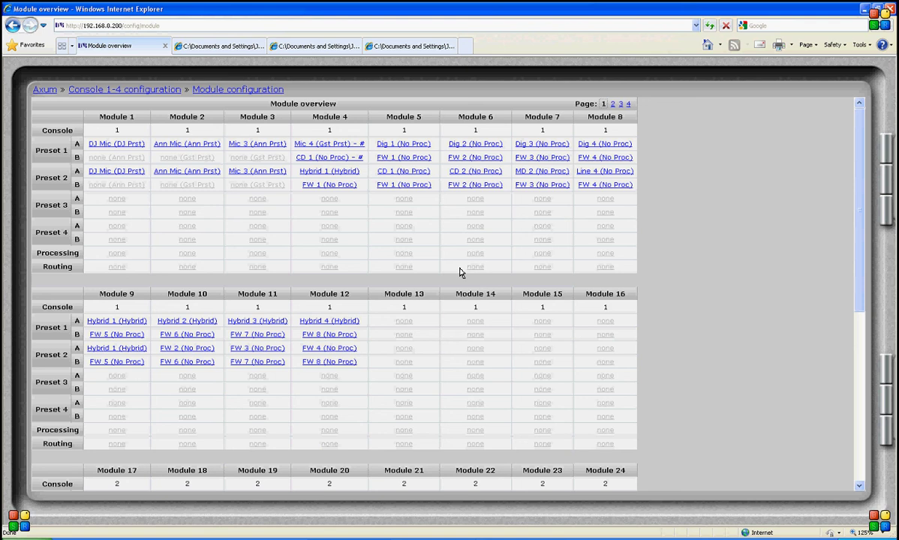
scroll(481, 323, "down", 5)
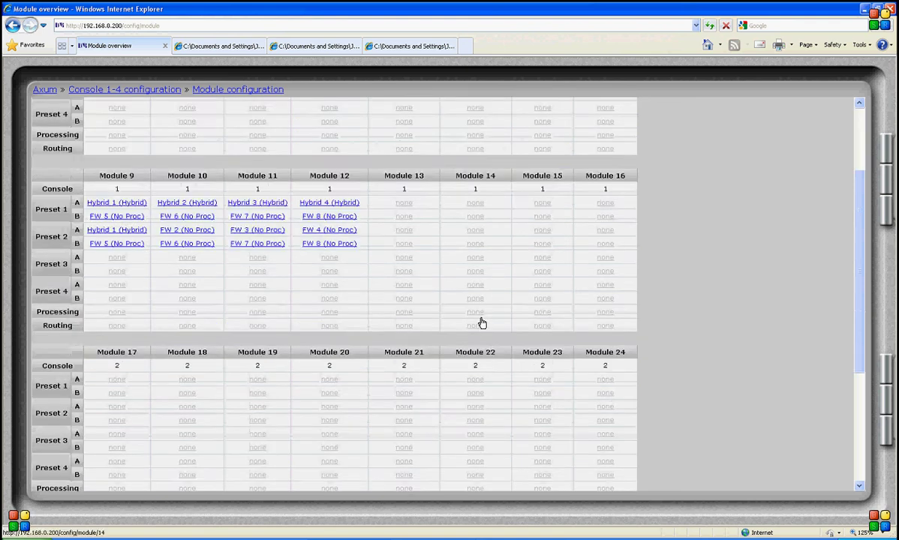
scroll(482, 323, "down", 2)
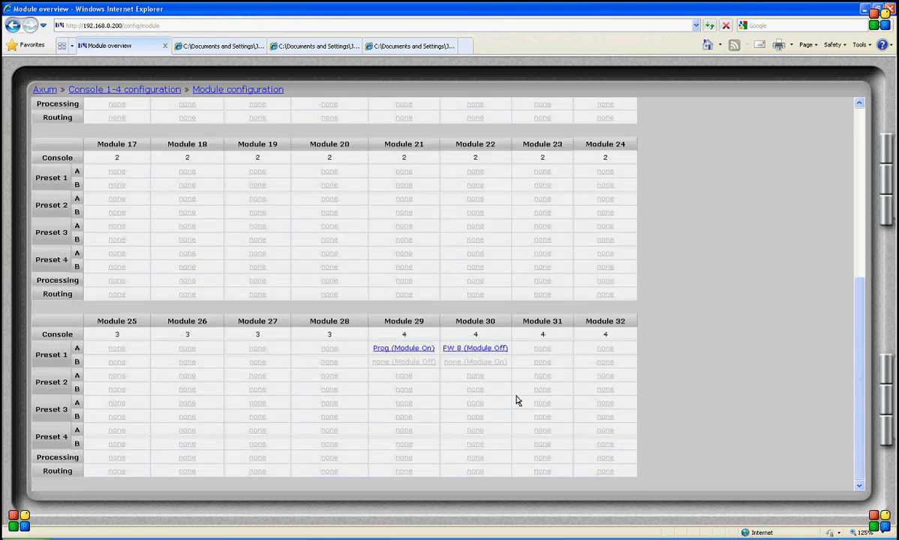
scroll(516, 400, "up", 7)
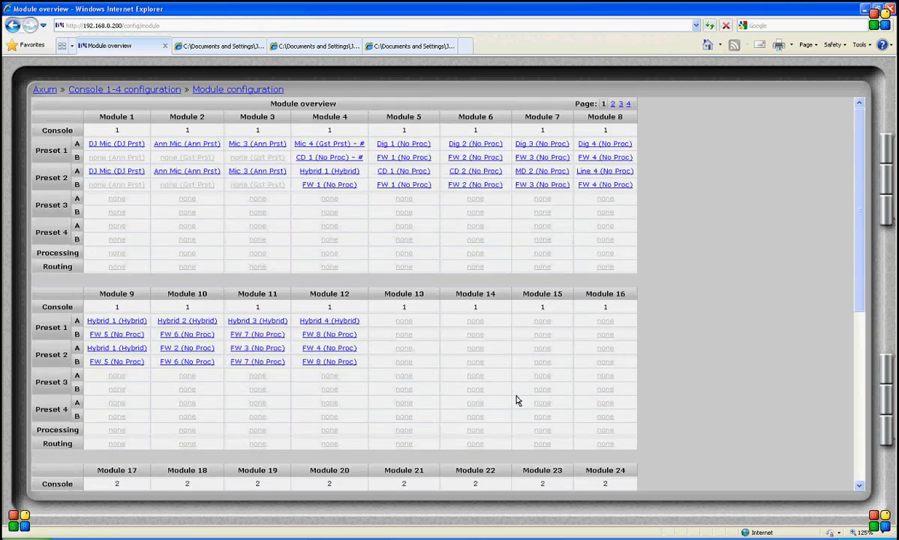
Open the Console 1-4 configuration page.
left_click(150, 90)
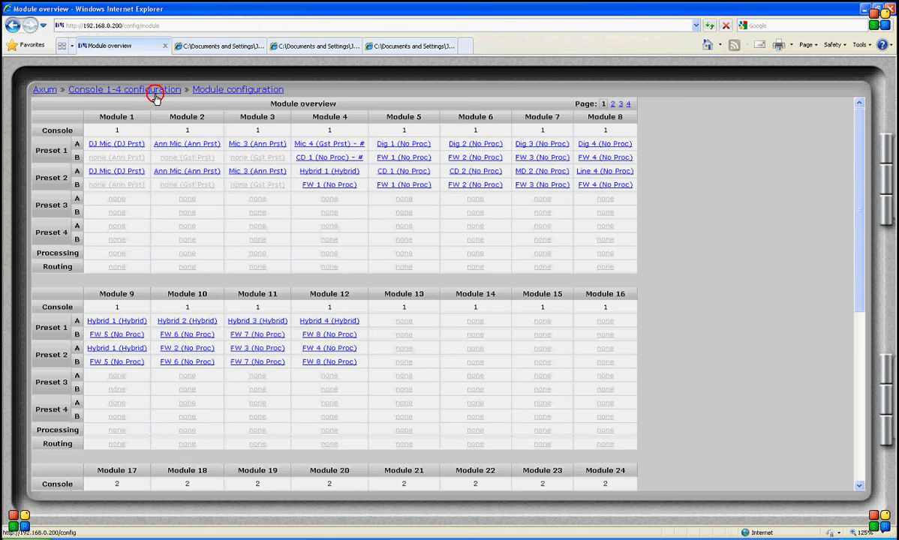